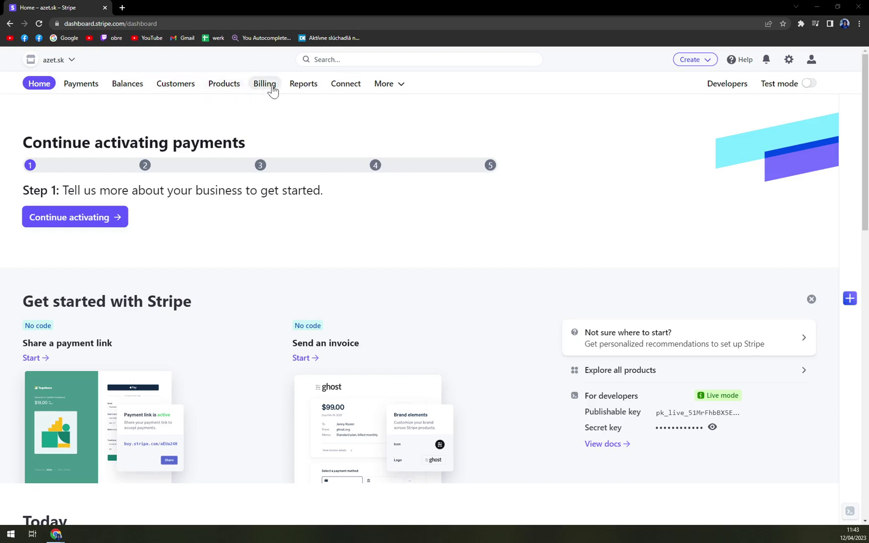
# - Open the Payment links page of the Payments section
pyautogui.click(82, 93)
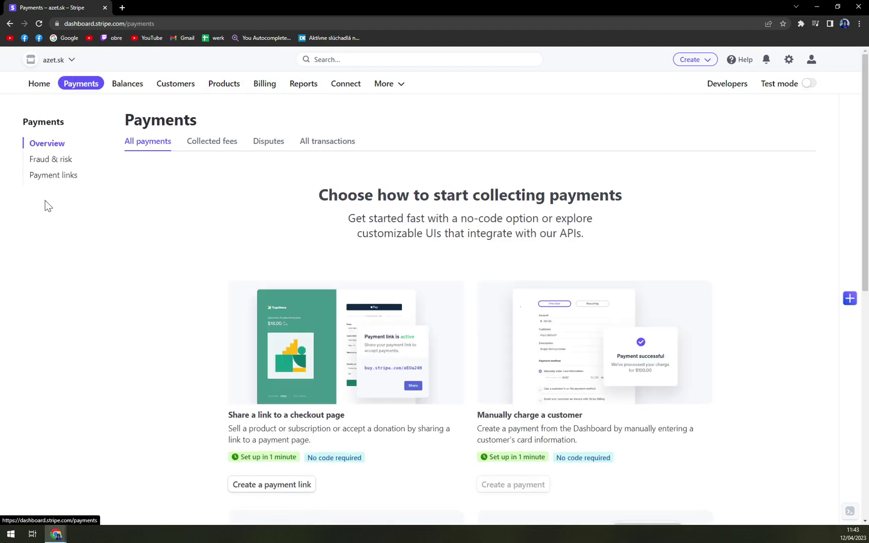
pyautogui.click(56, 176)
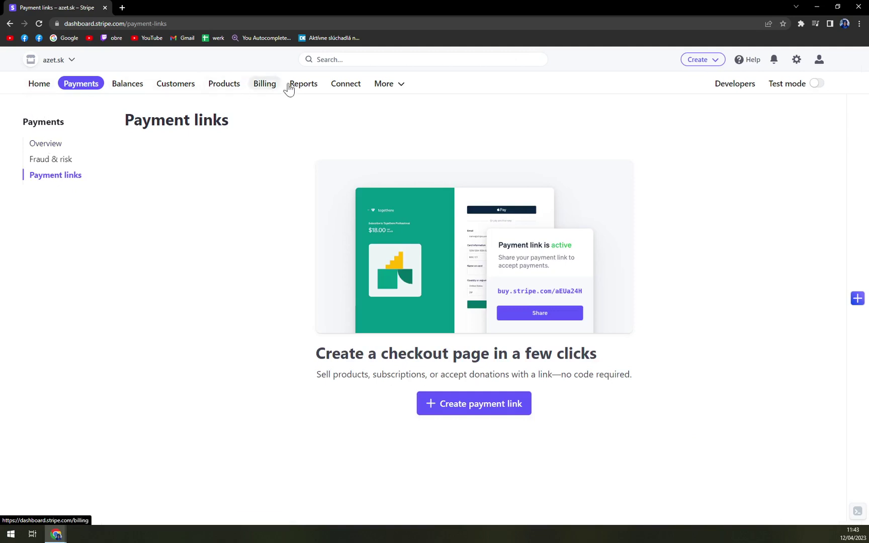
# - Go to the Home page and reopen Payment links from the list of Stripe products and features
pyautogui.click(392, 88)
pyautogui.click(393, 87)
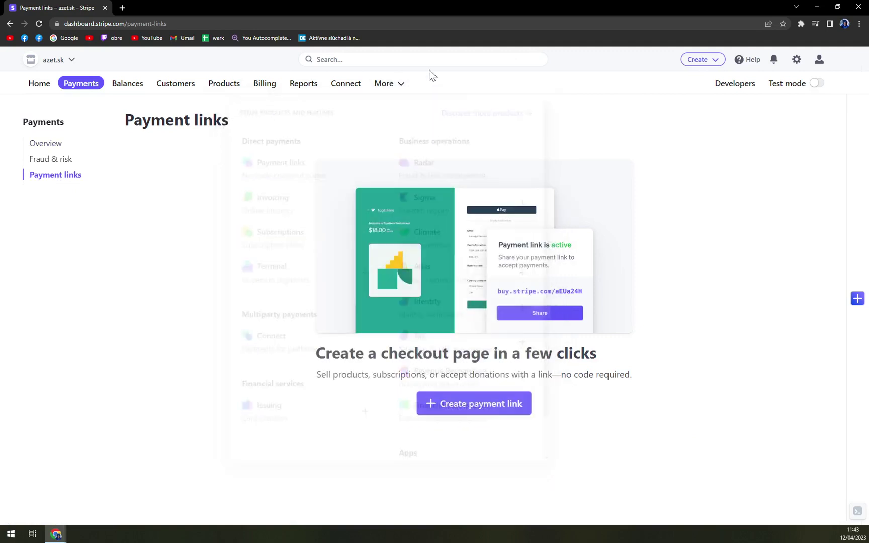
pyautogui.click(393, 86)
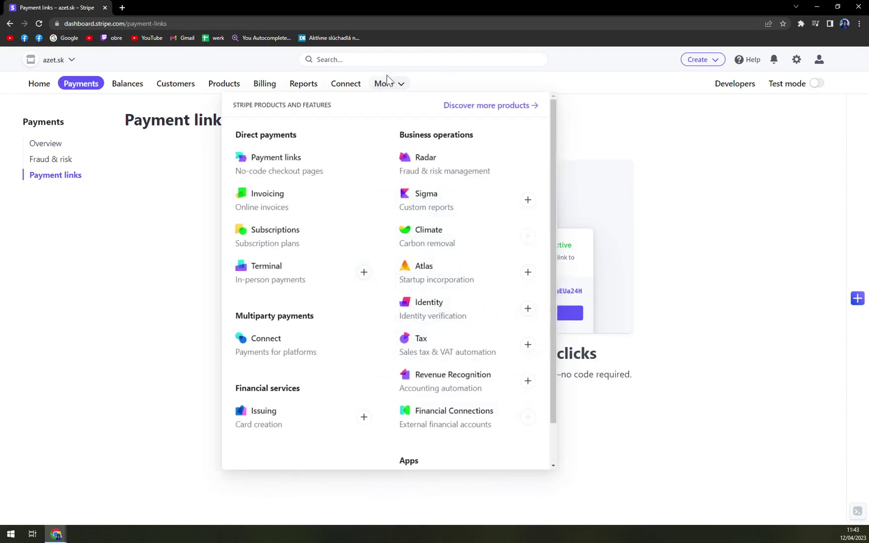
pyautogui.click(302, 161)
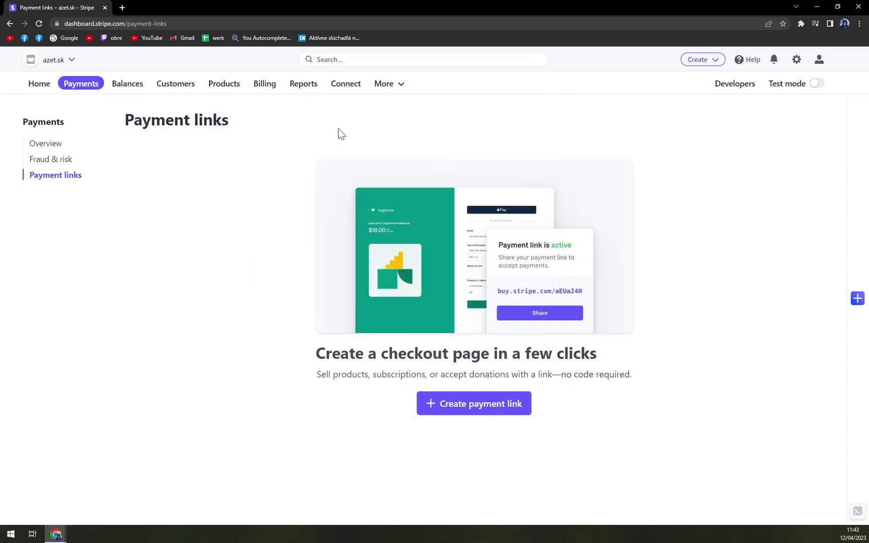
pyautogui.click(39, 84)
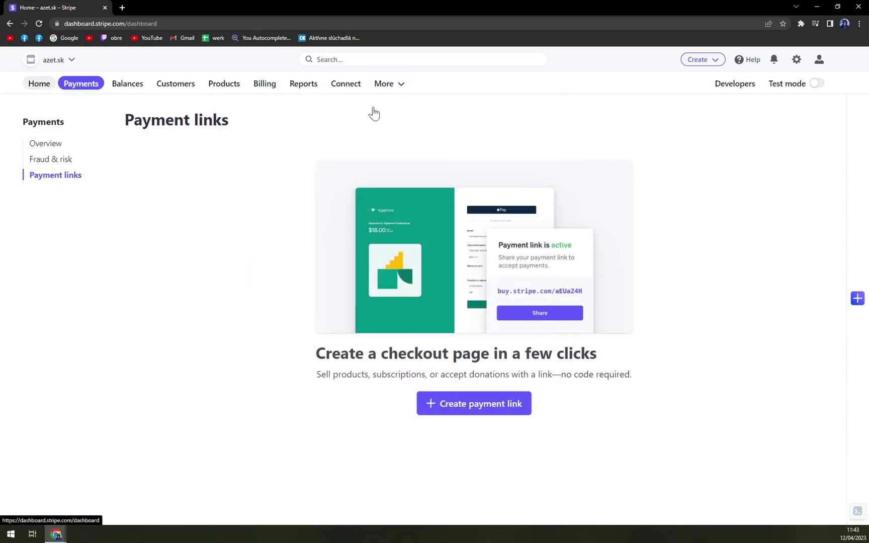
pyautogui.click(383, 85)
pyautogui.click(254, 168)
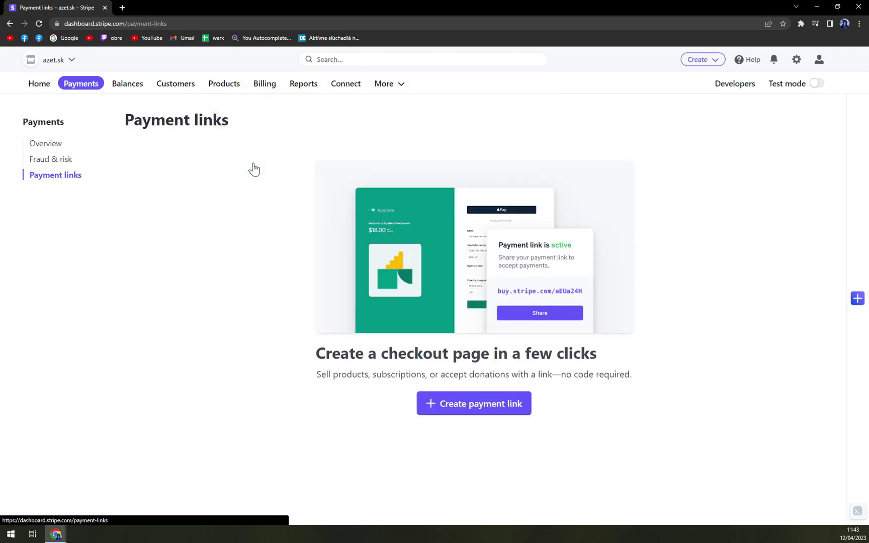
# - Start creating a payment link and choose Products or subscriptions as its type
pyautogui.click(491, 413)
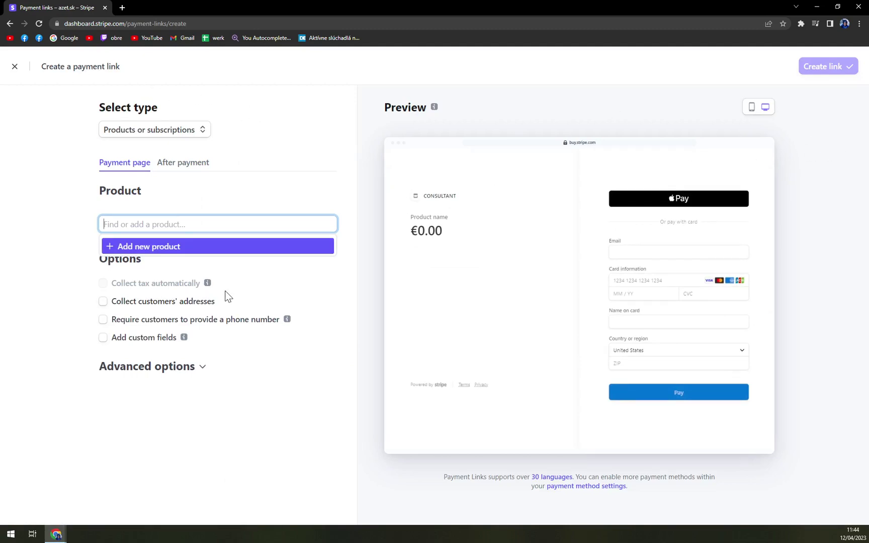
pyautogui.click(55, 536)
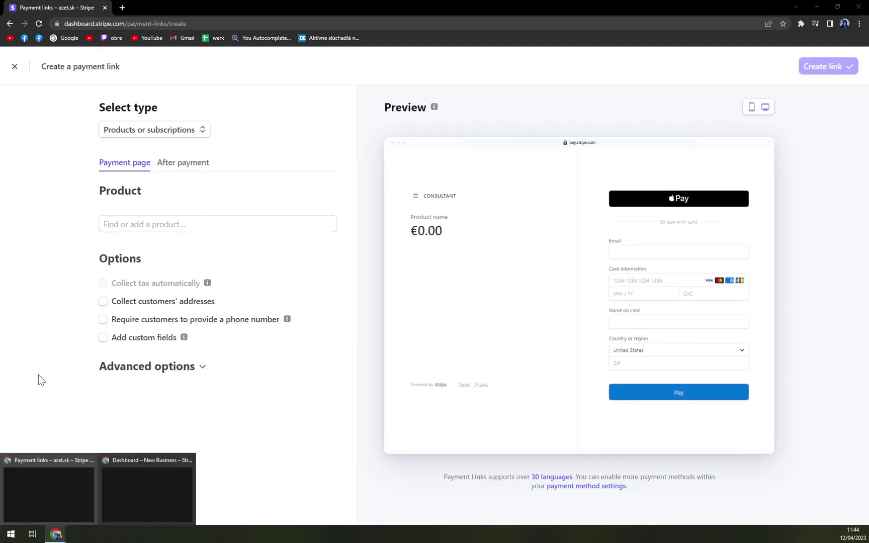
pyautogui.click(168, 131)
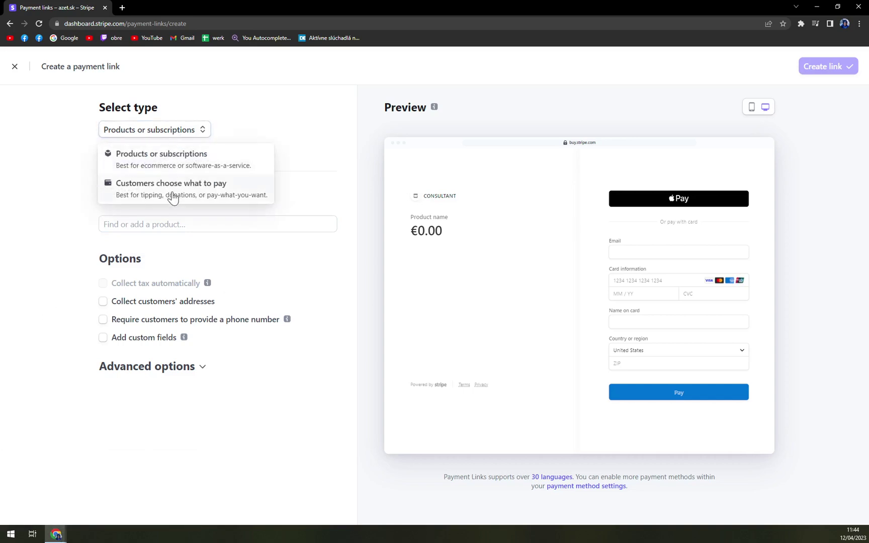
pyautogui.click(297, 151)
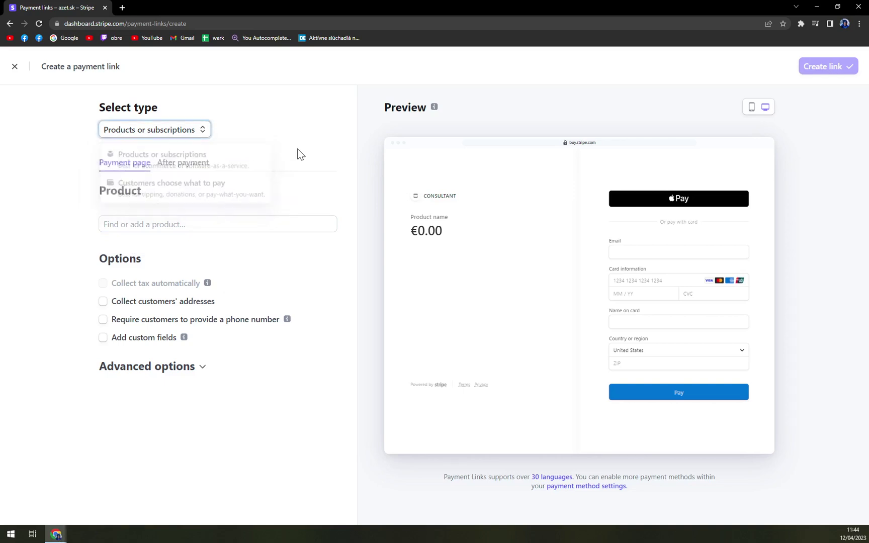
pyautogui.click(188, 136)
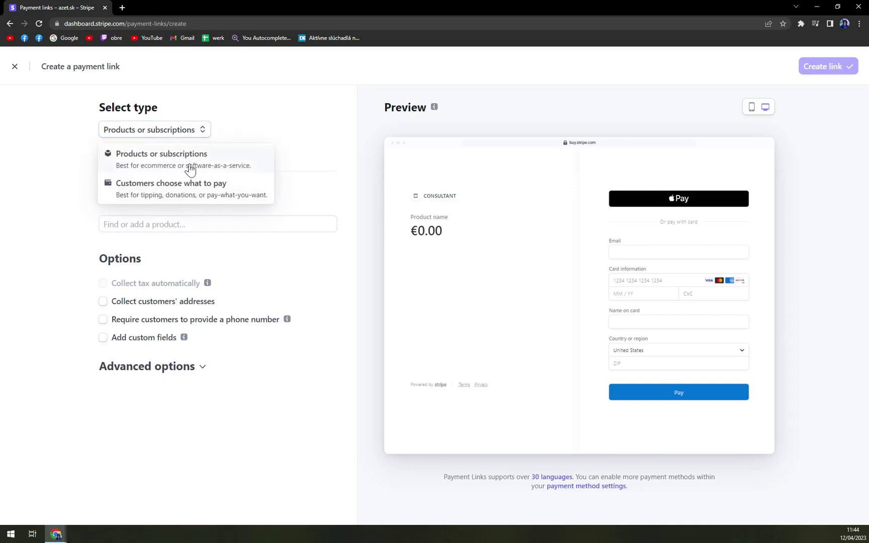
pyautogui.click(190, 167)
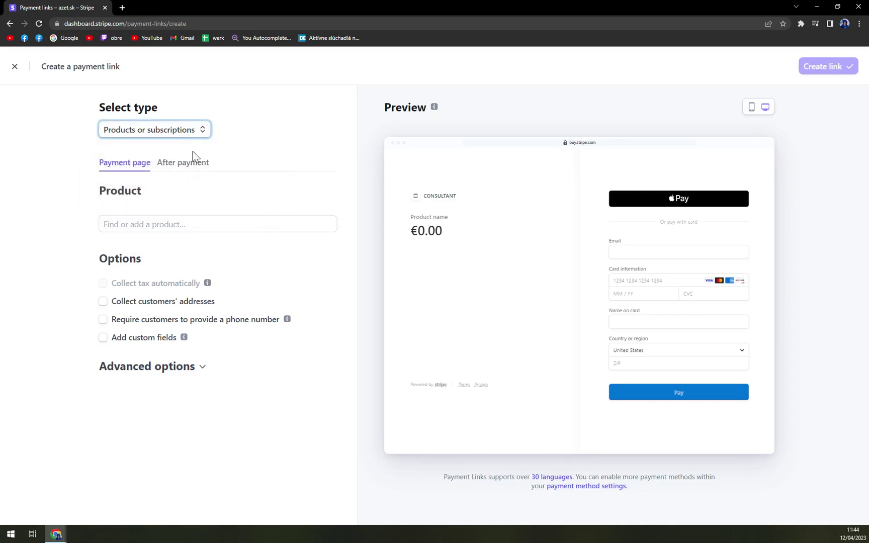
pyautogui.click(153, 139)
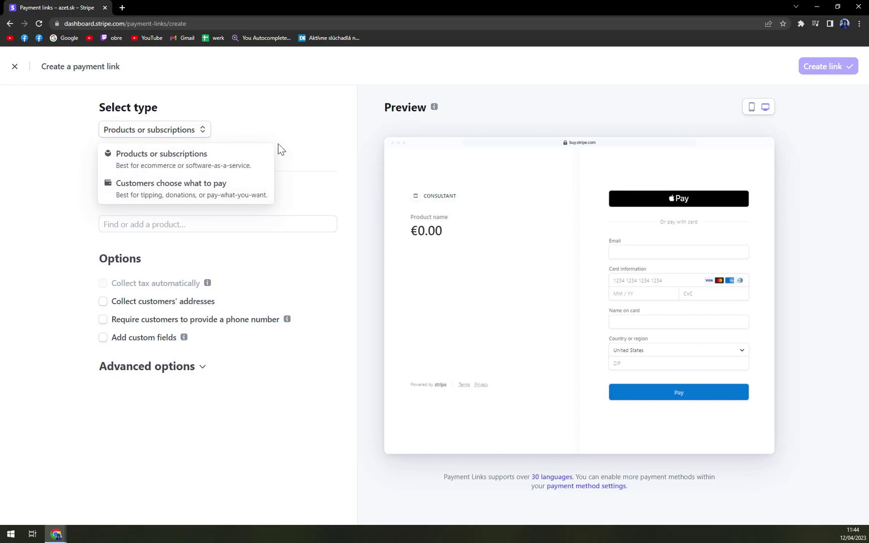
pyautogui.click(312, 123)
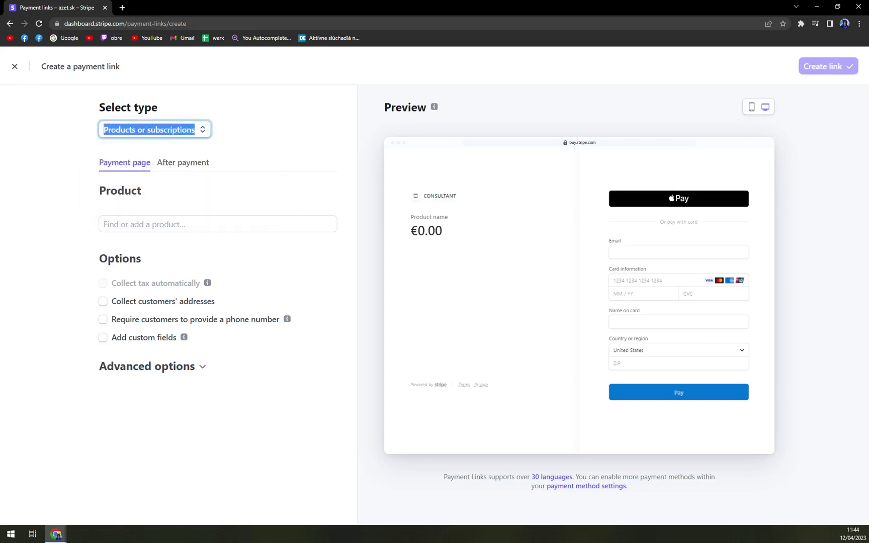
# - Start adding a new product to the payment link and name it TEST Tutorial
pyautogui.press('Tab')
pyautogui.click(161, 250)
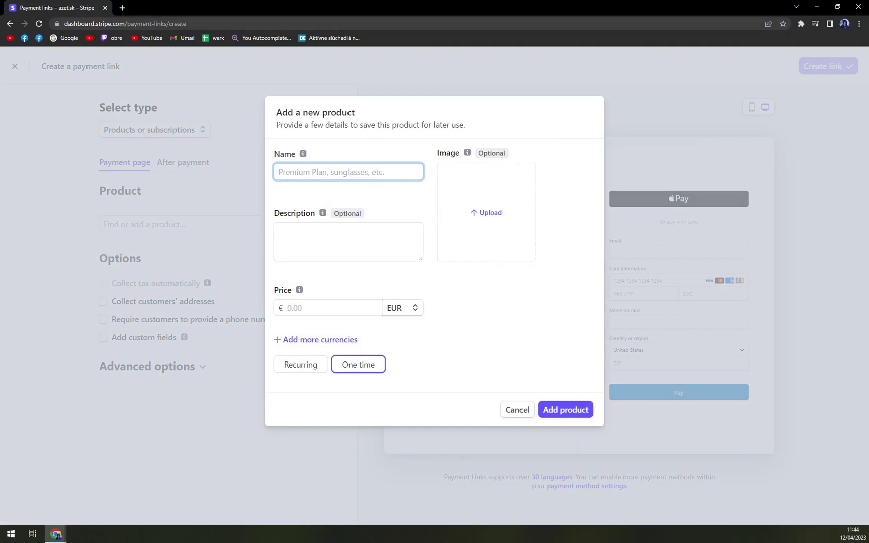
pyautogui.write('T')
pyautogui.press('BackSpace')
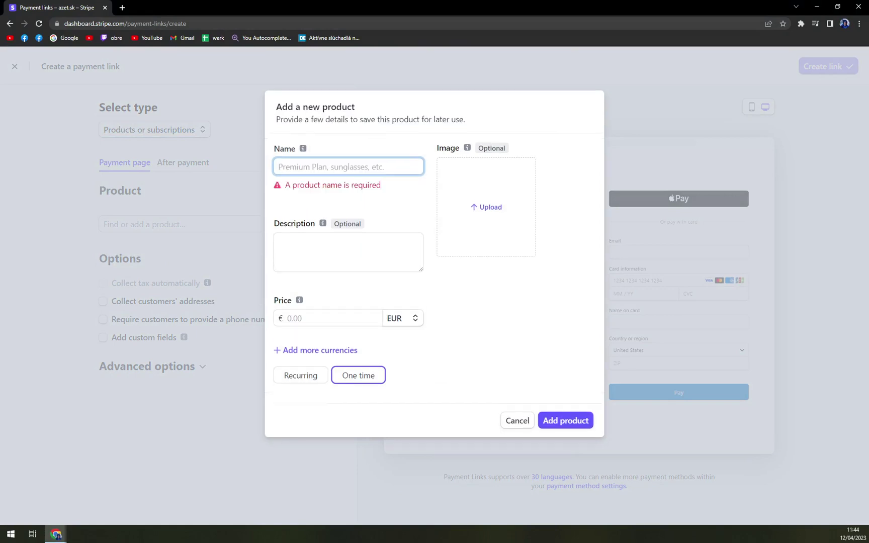
pyautogui.write('TEST')
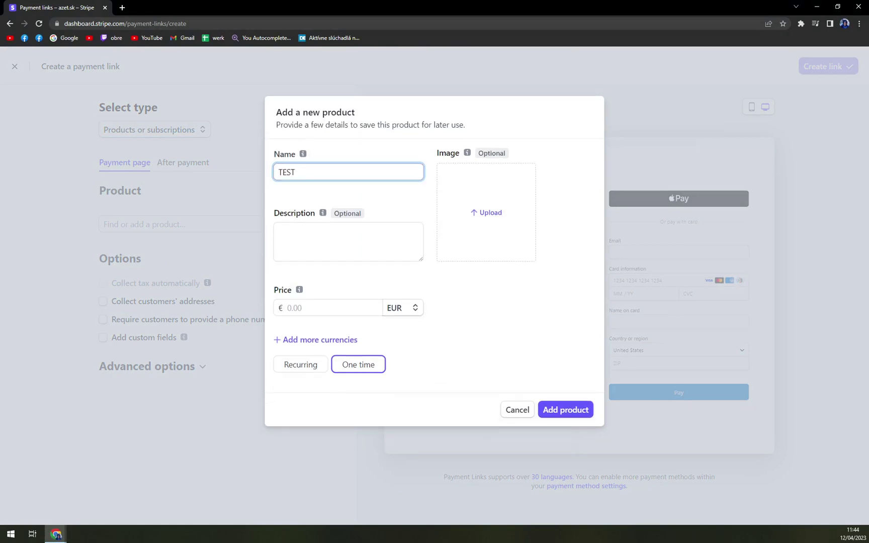
pyautogui.write(' Tutorial')
pyautogui.press('Tab')
pyautogui.press('Tab')
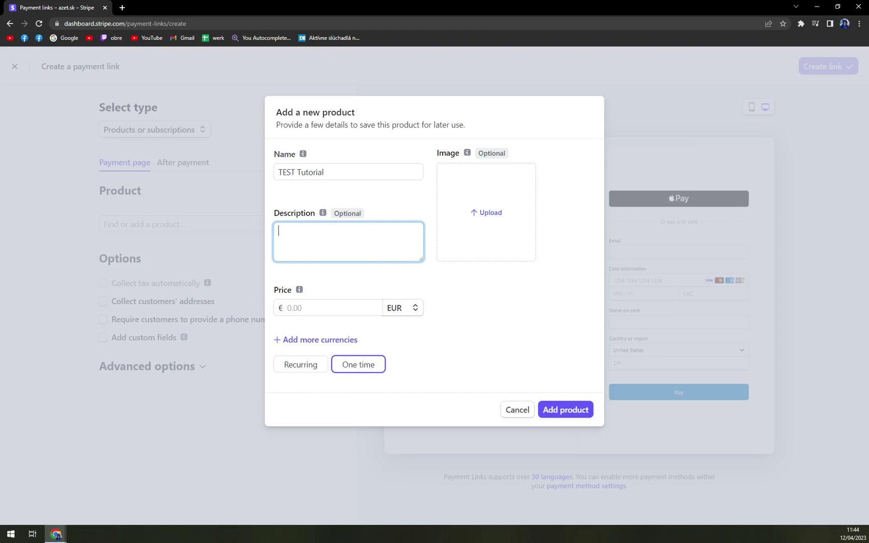
# - Set the new product's price to 50 EUR and add the product to the payment link
pyautogui.click(332, 308)
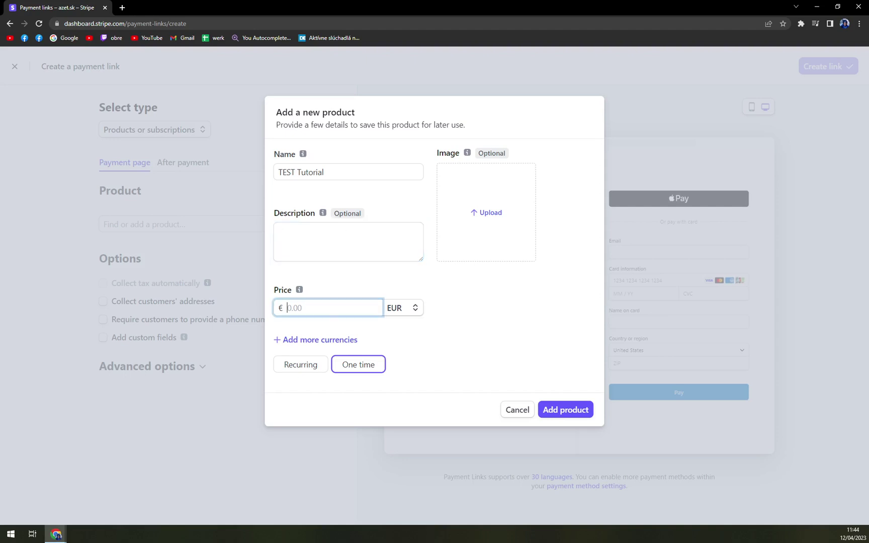
pyautogui.write('50')
pyautogui.click(373, 282)
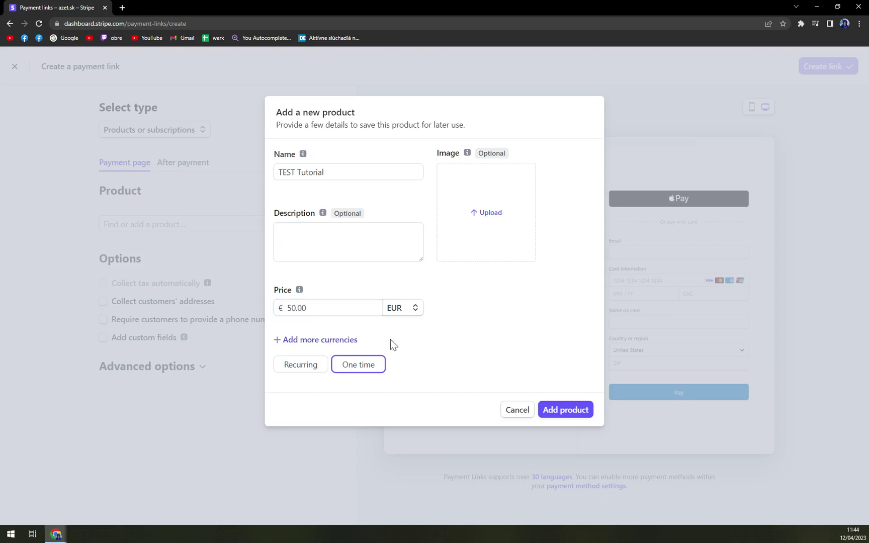
pyautogui.click(555, 411)
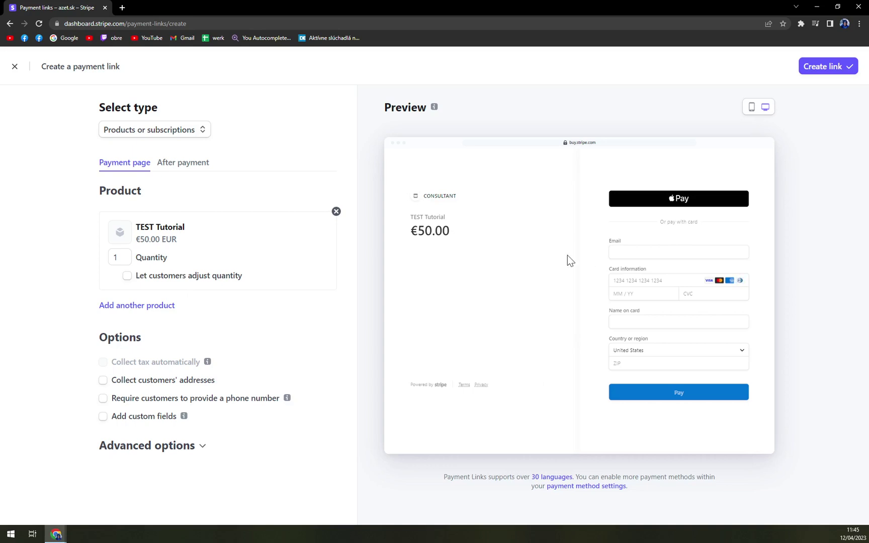
# - Try collecting customers' addresses to see it in the checkout preview, and turn the option off again
pyautogui.moveTo(410, 228)
pyautogui.mouseDown()
pyautogui.moveTo(455, 217)
pyautogui.moveTo(405, 220)
pyautogui.mouseUp()
pyautogui.click(430, 260)
pyautogui.click(146, 381)
pyautogui.scroll(-1, 206, 382)
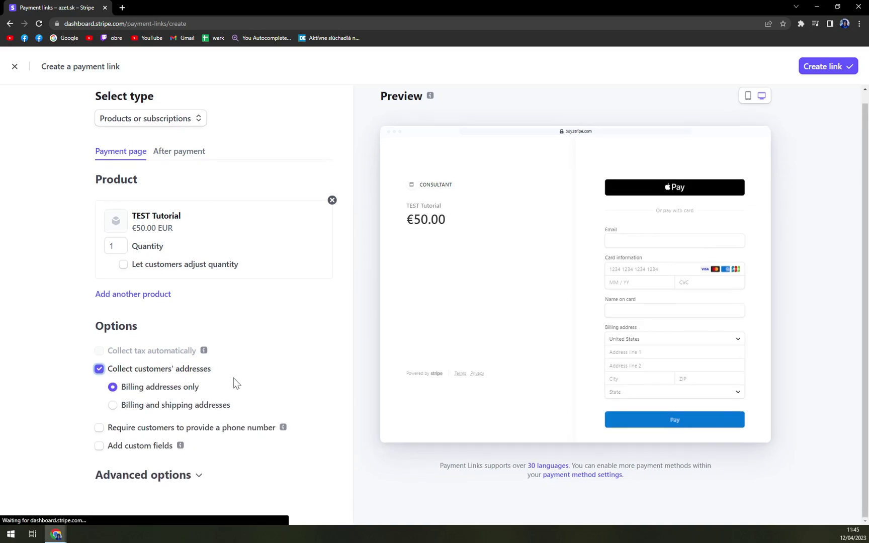
pyautogui.click(100, 369)
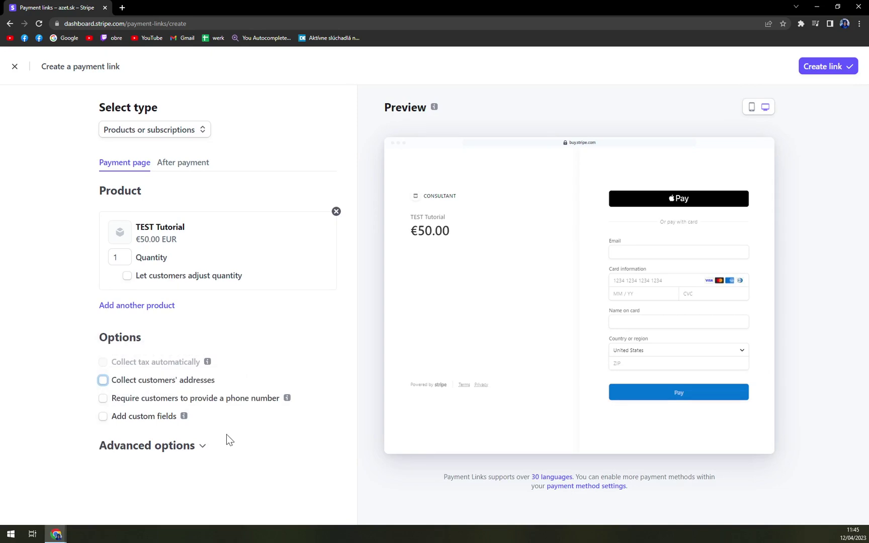
# - Expand the advanced options of the payment link
pyautogui.click(193, 449)
pyautogui.scroll(-1, 281, 457)
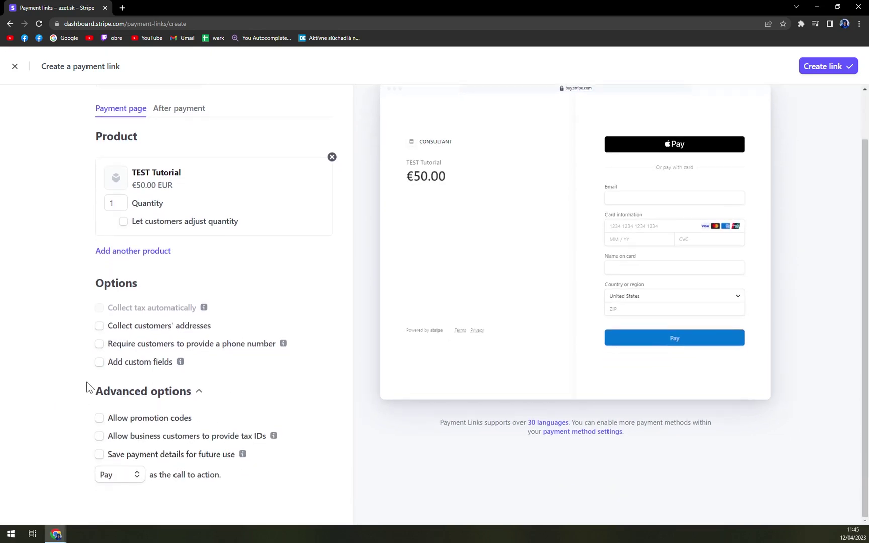
# - Try Donate as the payment link's call to action and set it back to Pay
pyautogui.click(137, 481)
pyautogui.click(130, 488)
pyautogui.click(130, 479)
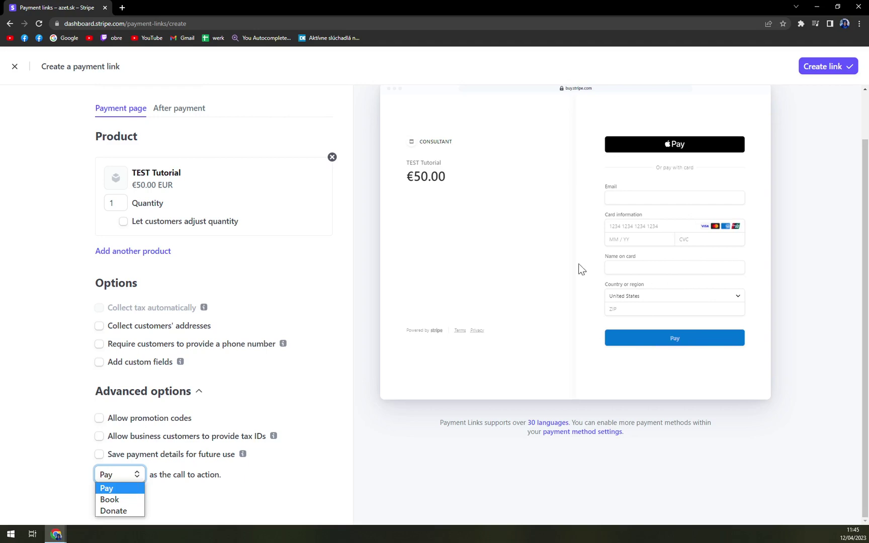
pyautogui.click(127, 511)
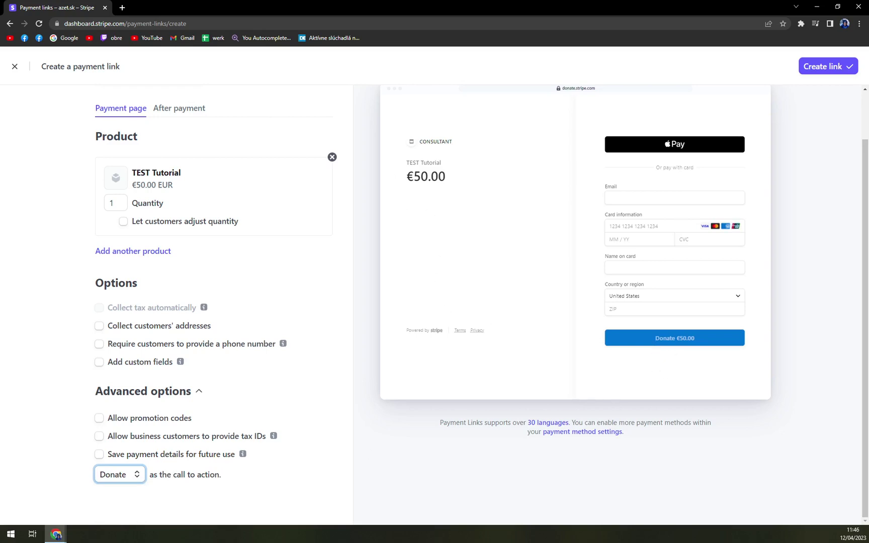
pyautogui.click(128, 474)
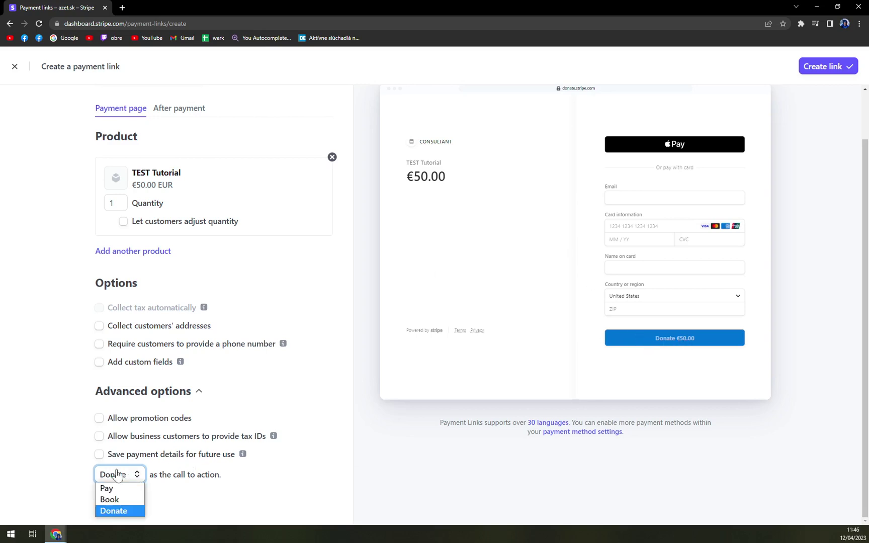
pyautogui.click(107, 488)
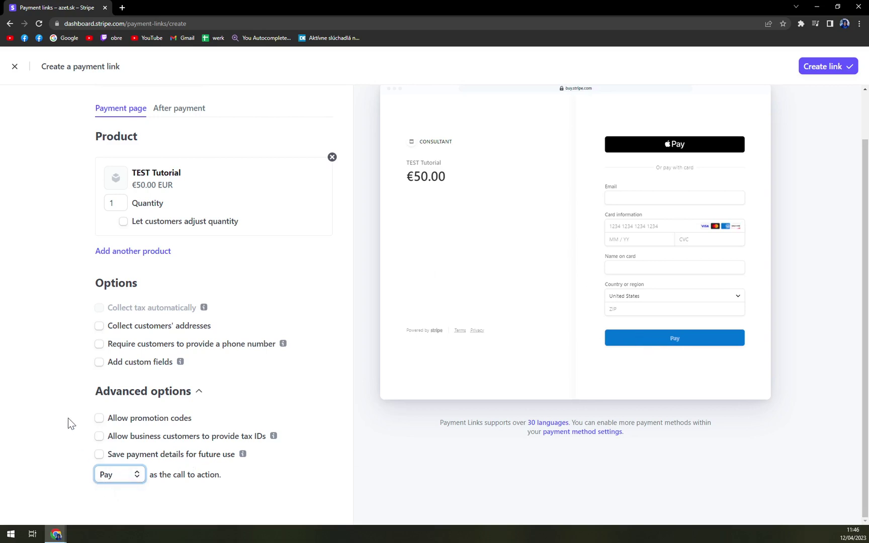
# - Allow promotion codes on the payment link and open the promotion code field in the checkout preview
pyautogui.click(99, 420)
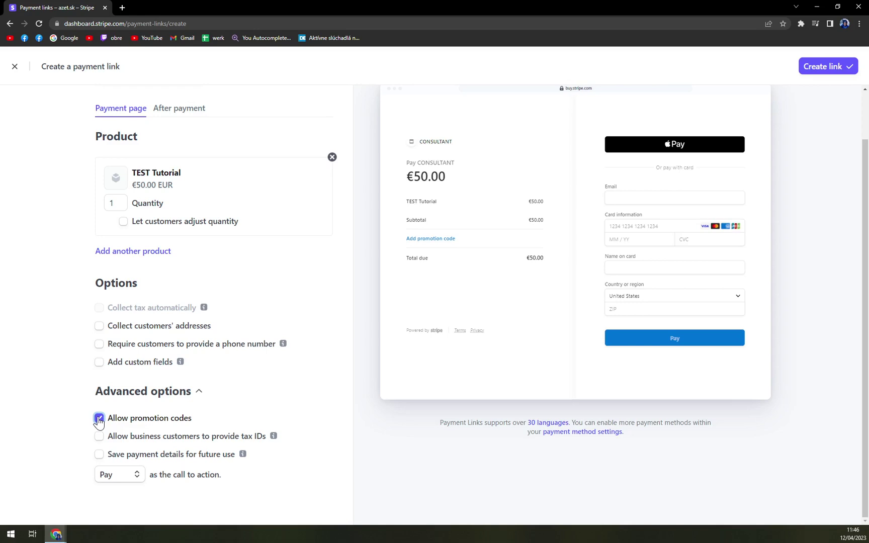
pyautogui.click(423, 240)
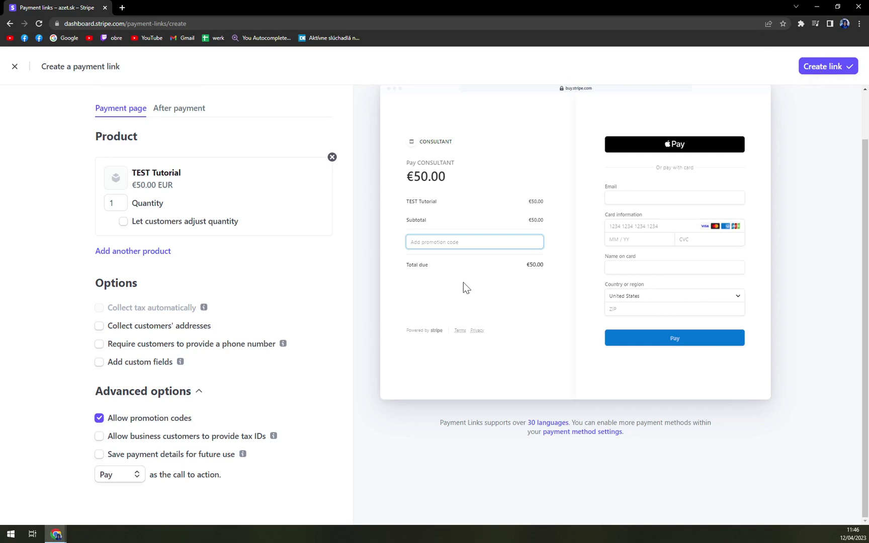
# - Try to create the payment link for the TEST Tutorial product and review the form
pyautogui.click(834, 71)
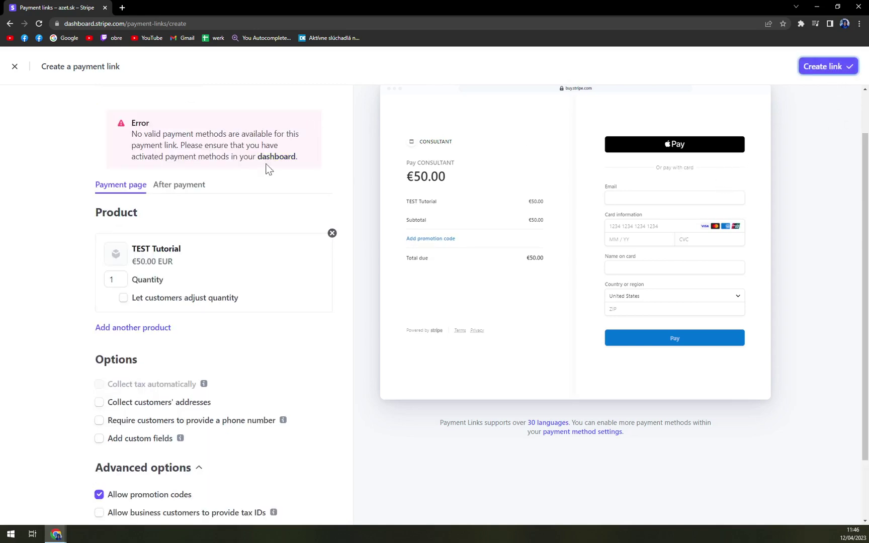
pyautogui.scroll(-2, 268, 169)
pyautogui.scroll(2, 266, 213)
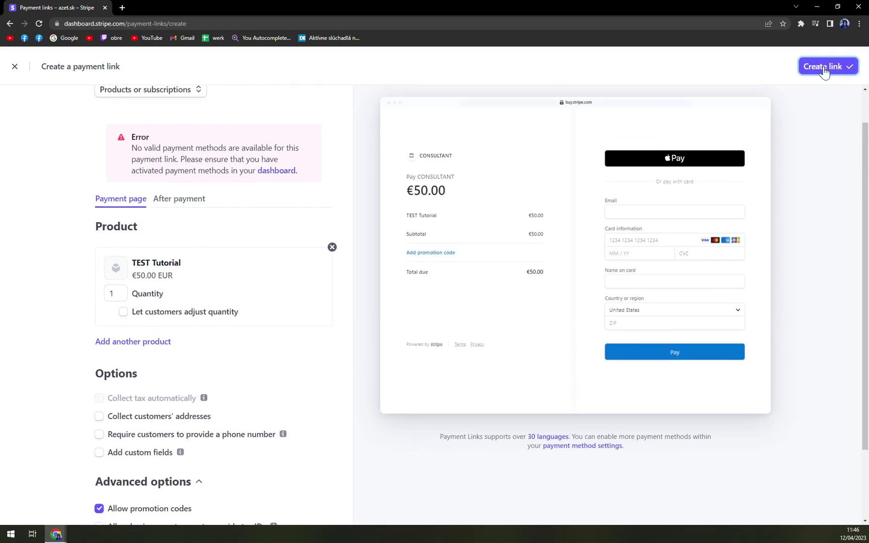
pyautogui.scroll(1, 165, 110)
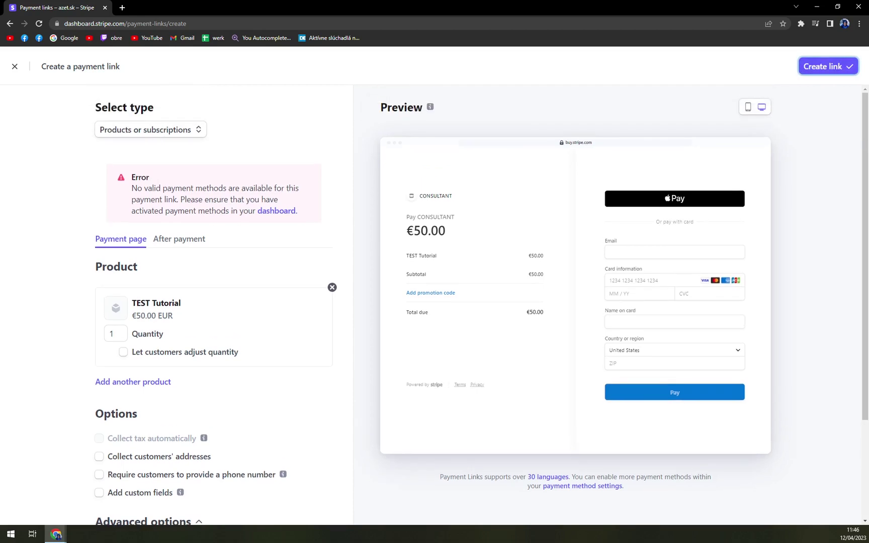